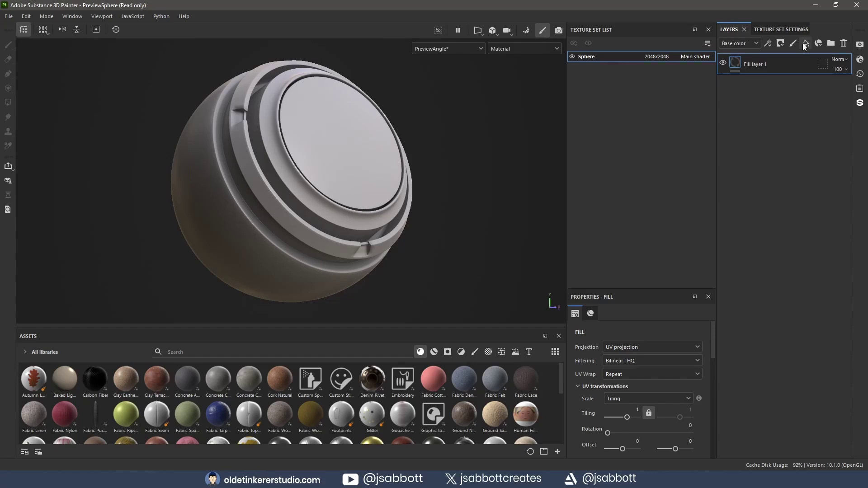
- Rename Fill layer 1 to 'base'
{"action": "double_click", "coordinate": [758, 63]}
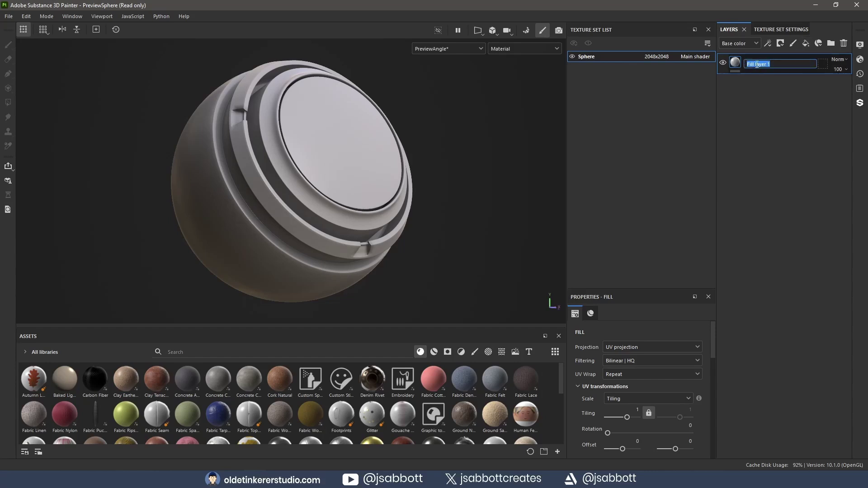
{"action": "type", "text": "base"}
{"action": "key", "text": "Return"}
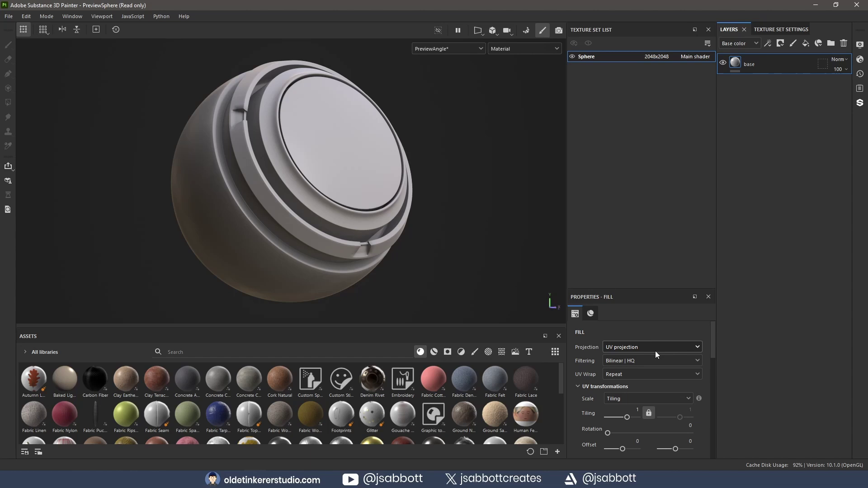
{"action": "scroll", "coordinate": [654, 351], "scroll_direction": "down", "scroll_amount": 3}
{"action": "scroll", "coordinate": [657, 363], "scroll_direction": "down", "scroll_amount": 2}
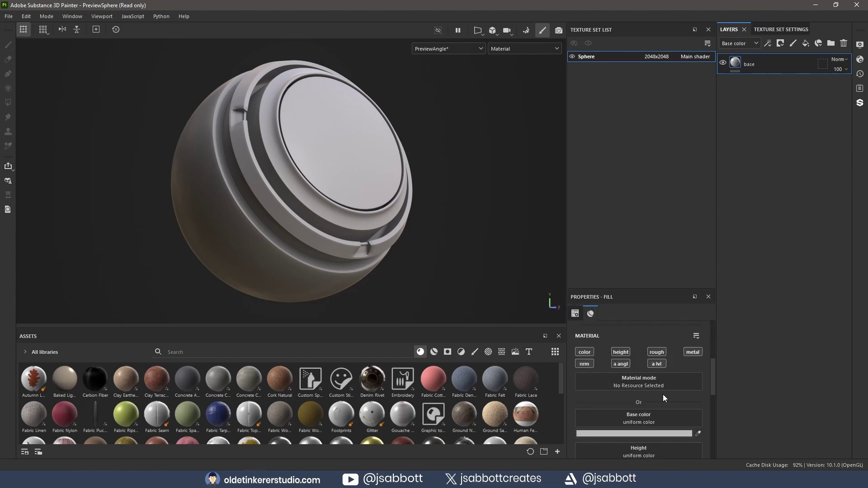
- Set the base layer's Base color to tan hex 9c8767
{"action": "left_click", "coordinate": [661, 432]}
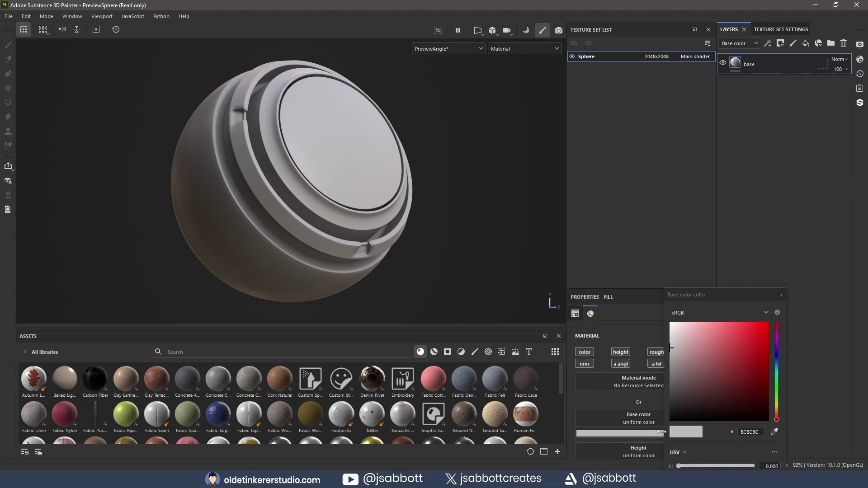
{"action": "double_click", "coordinate": [751, 431]}
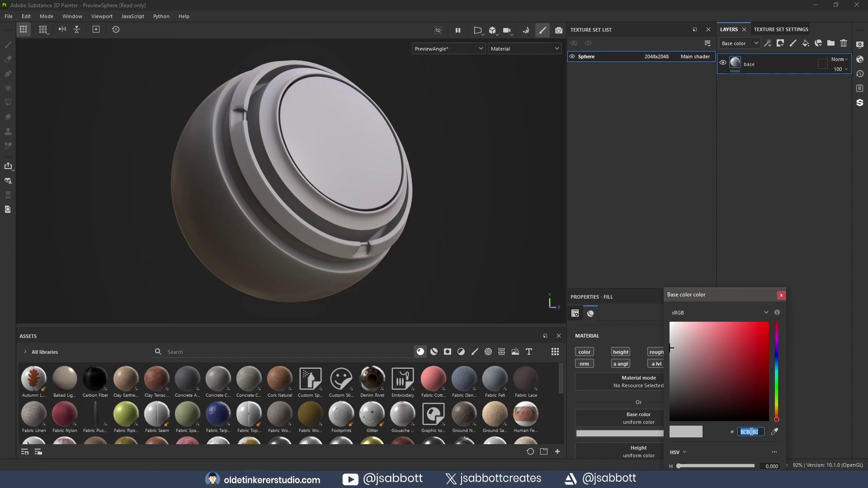
{"action": "type", "text": "9c87"}
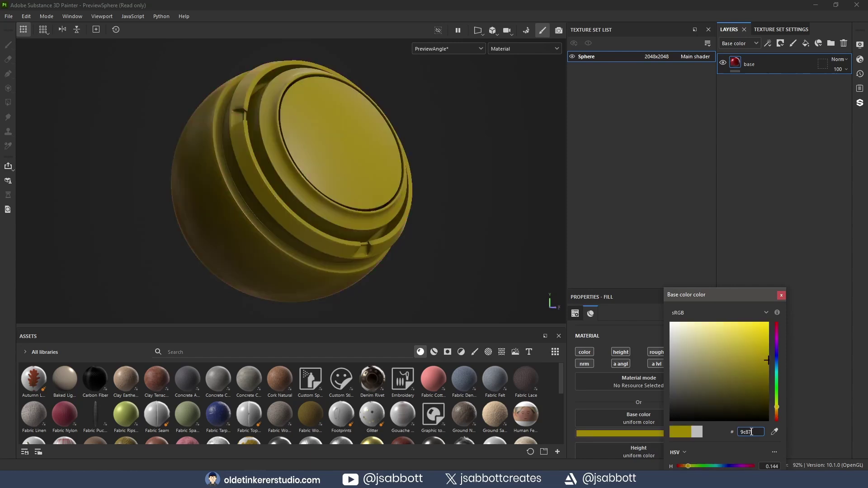
{"action": "type", "text": "57"}
{"action": "key", "text": "Return"}
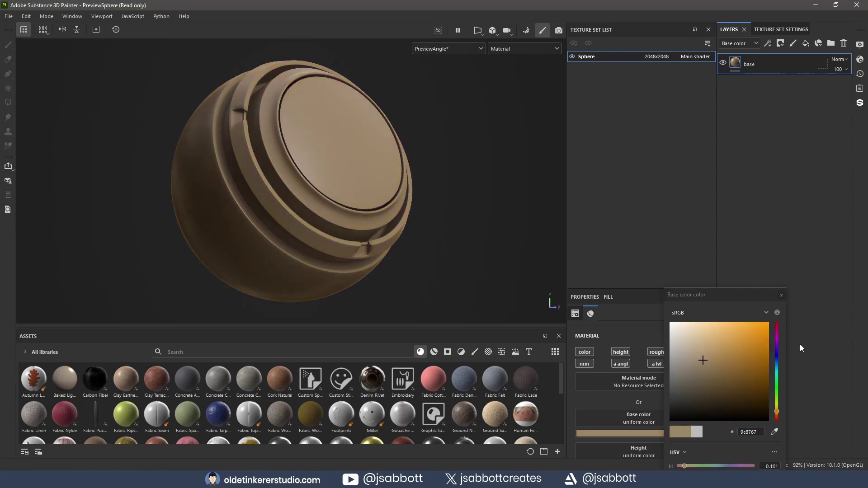
{"action": "left_click", "coordinate": [780, 296]}
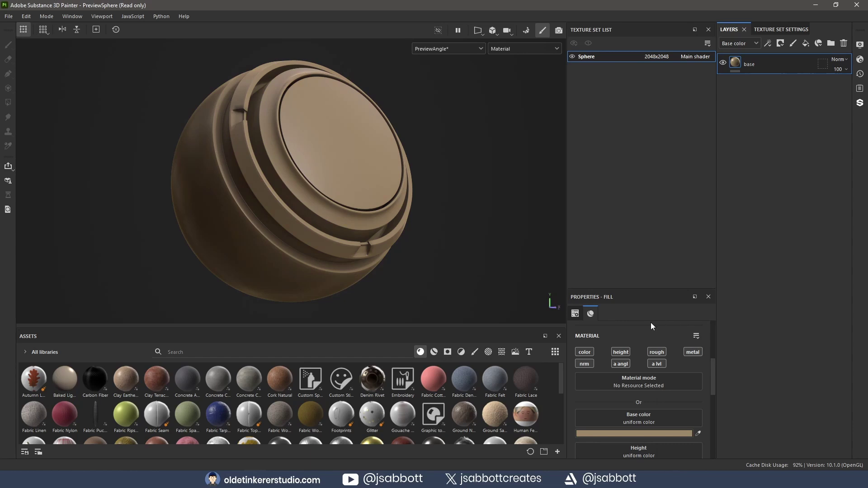
{"action": "scroll", "coordinate": [656, 336], "scroll_direction": "down", "scroll_amount": 1}
{"action": "scroll", "coordinate": [656, 345], "scroll_direction": "down", "scroll_amount": 1}
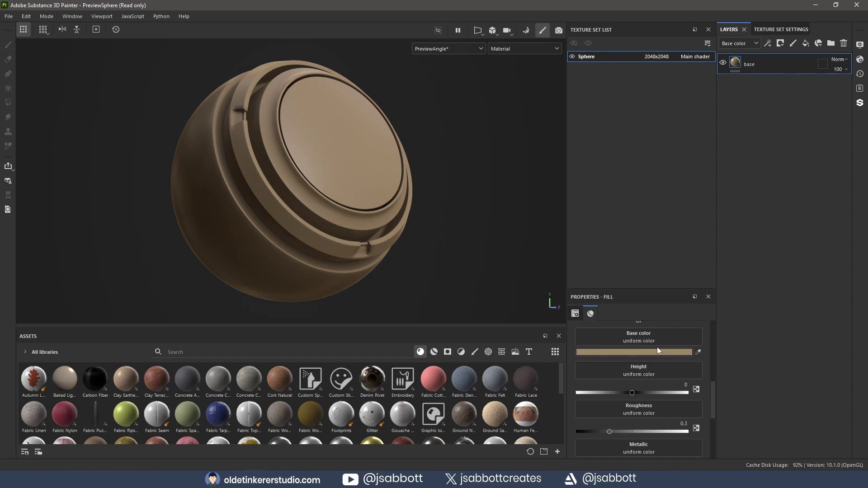
- Raise the base layer's roughness to 0.6 and reselect the layer
{"action": "double_click", "coordinate": [680, 424]}
{"action": "key", "text": "BackSpace"}
{"action": "type", "text": "6"}
{"action": "key", "text": "Return"}
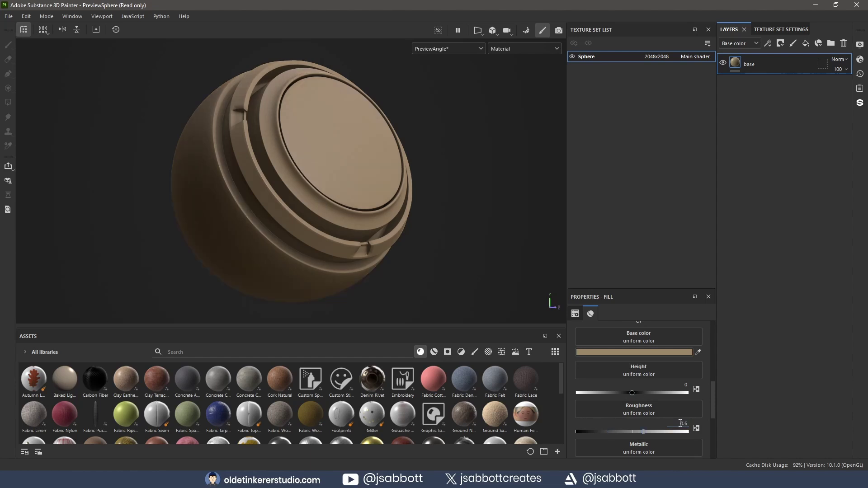
{"action": "left_click", "coordinate": [779, 72]}
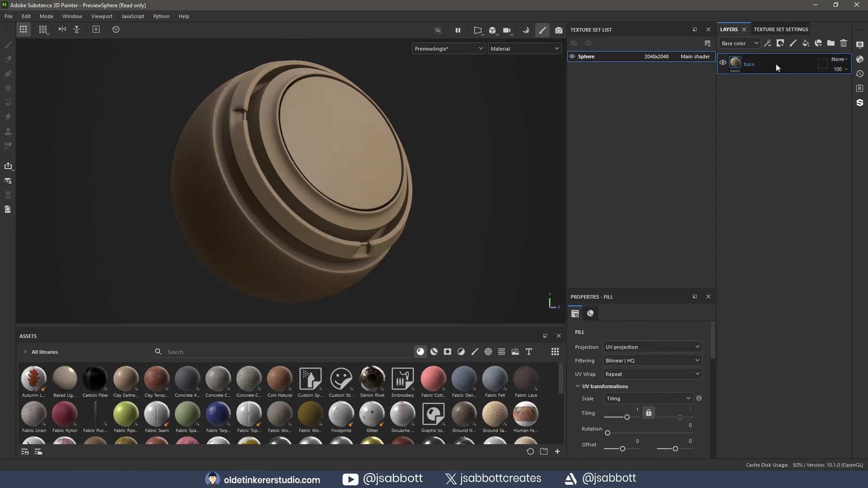
- Duplicate the base layer and name the copy 'variation 01'
{"action": "key", "text": "ctrl+d"}
{"action": "double_click", "coordinate": [760, 64]}
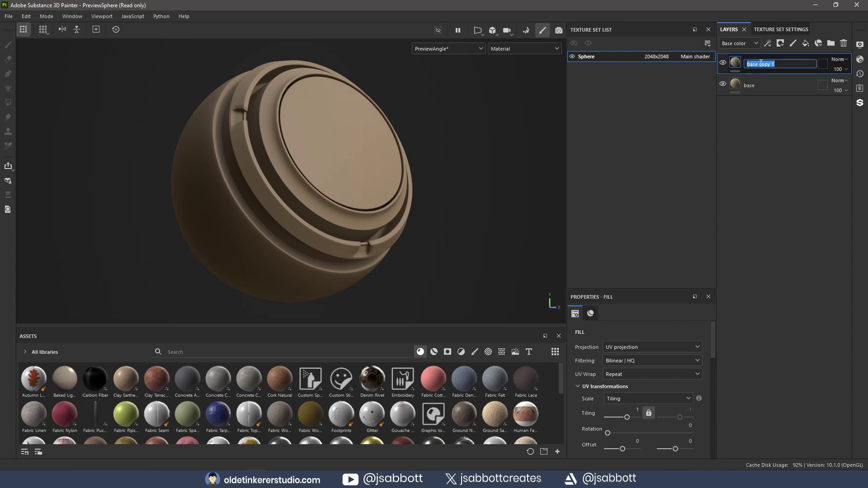
{"action": "type", "text": "variatio"}
{"action": "type", "text": "n 01"}
{"action": "key", "text": "Return"}
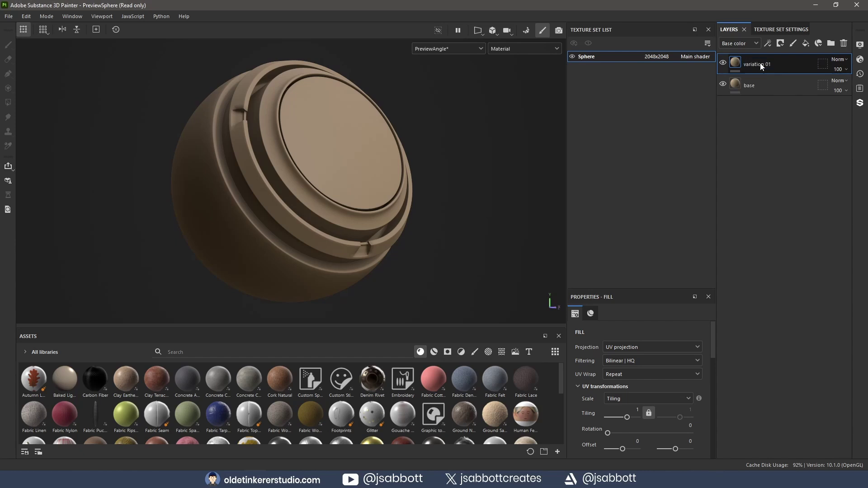
- Set variation 01's Base color to darker tan hex 846f51
{"action": "left_click", "coordinate": [727, 68]}
{"action": "scroll", "coordinate": [673, 369], "scroll_direction": "down", "scroll_amount": 3}
{"action": "scroll", "coordinate": [673, 369], "scroll_direction": "down", "scroll_amount": 3}
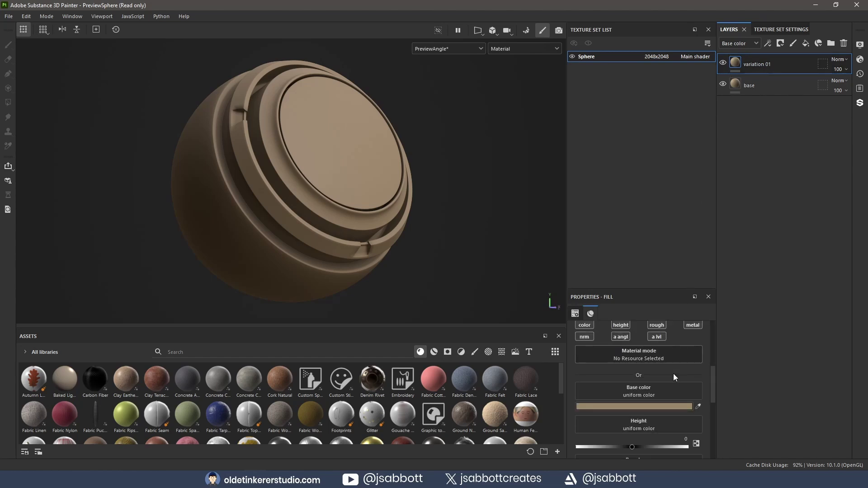
{"action": "left_click", "coordinate": [658, 406]}
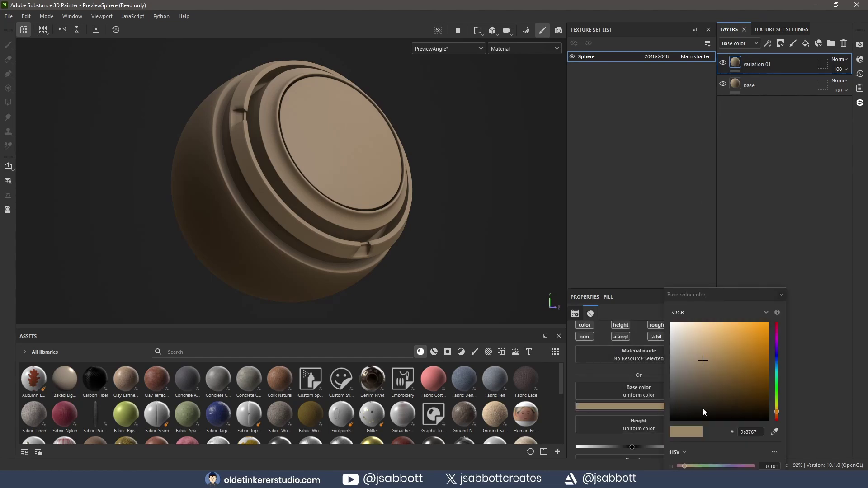
{"action": "double_click", "coordinate": [759, 432]}
{"action": "type", "text": "846f5"}
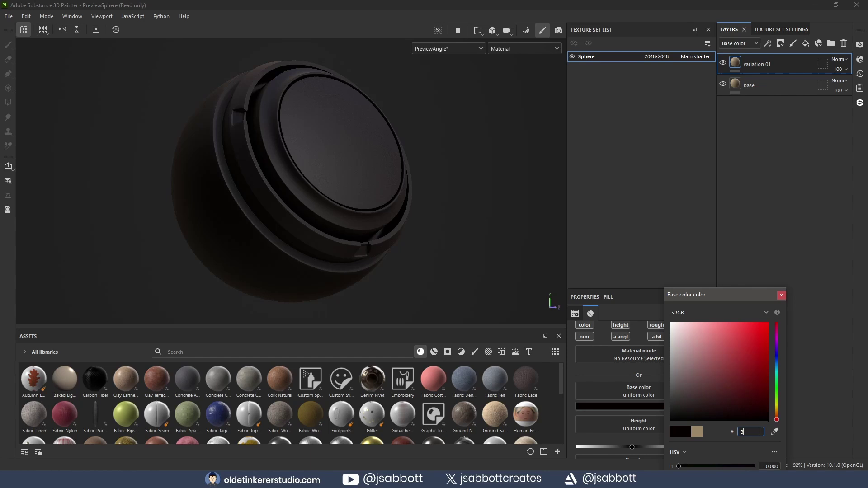
{"action": "type", "text": "1"}
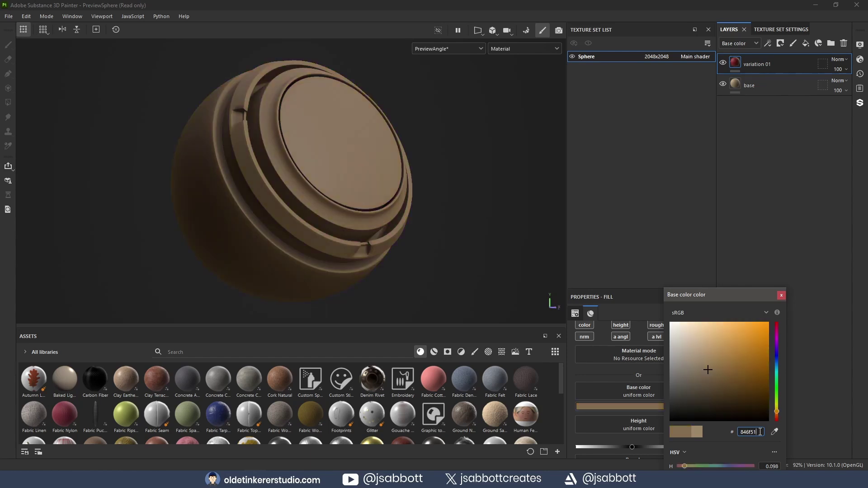
{"action": "left_click", "coordinate": [780, 296]}
- Add a black mask to variation 01 with a fill effect inside it
{"action": "right_click", "coordinate": [778, 62]}
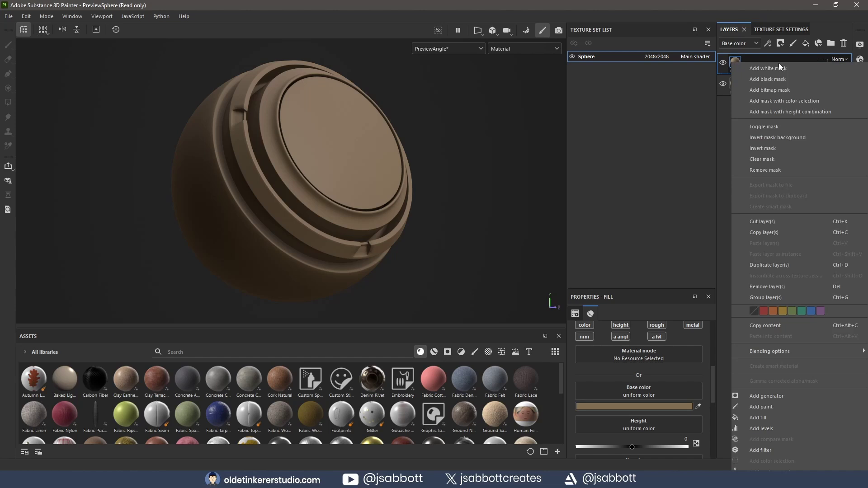
{"action": "left_click", "coordinate": [779, 80]}
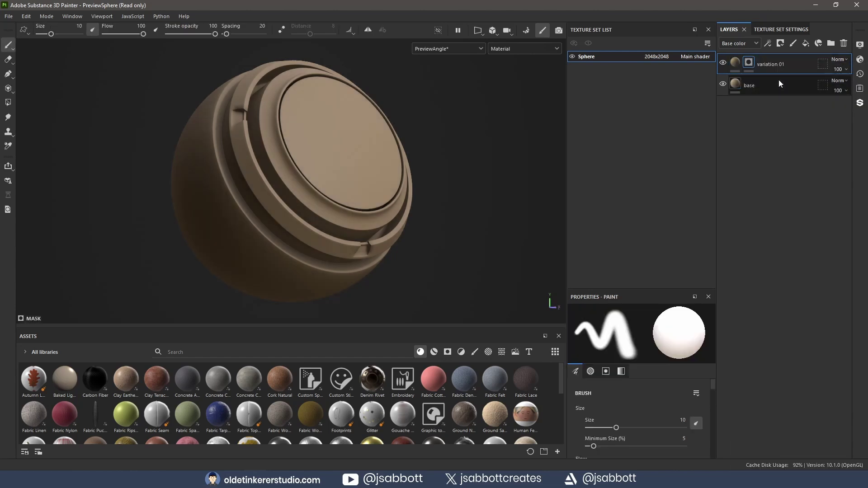
{"action": "right_click", "coordinate": [748, 62]}
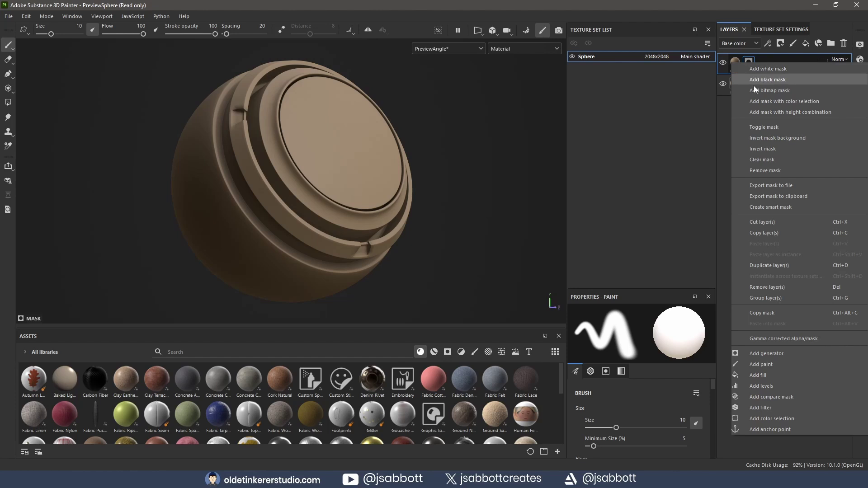
{"action": "left_click", "coordinate": [761, 375]}
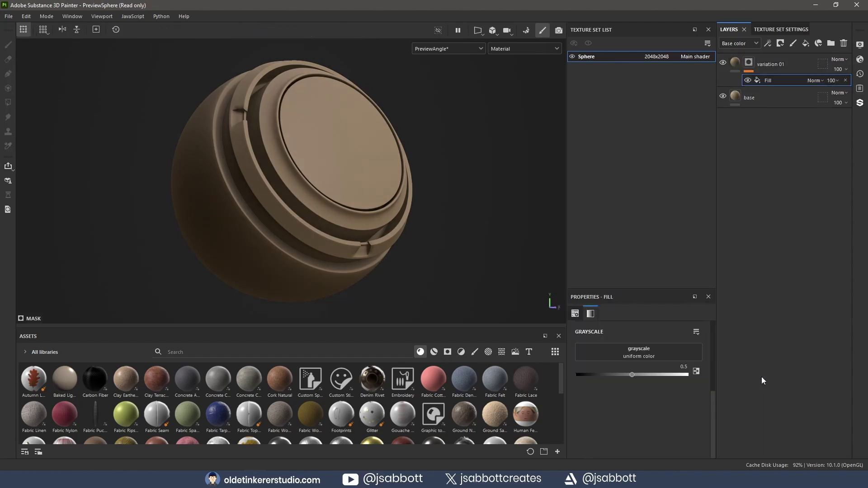
- Find the Grunge Leather texture in Assets and use it as the mask fill's grayscale
{"action": "left_click", "coordinate": [501, 352]}
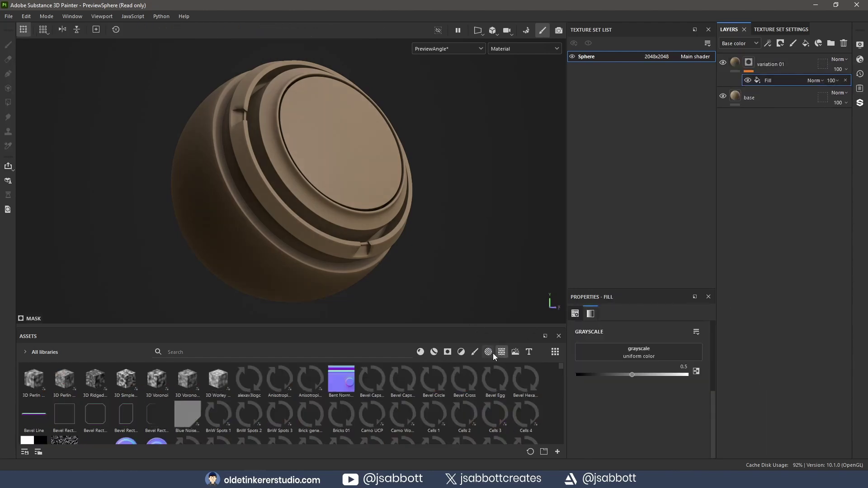
{"action": "left_click", "coordinate": [185, 351]}
{"action": "type", "text": "gr"}
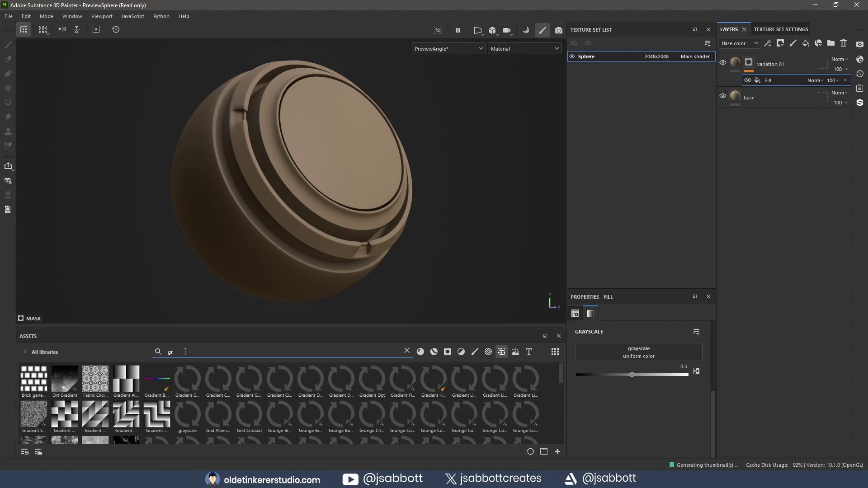
{"action": "type", "text": "unge leather"}
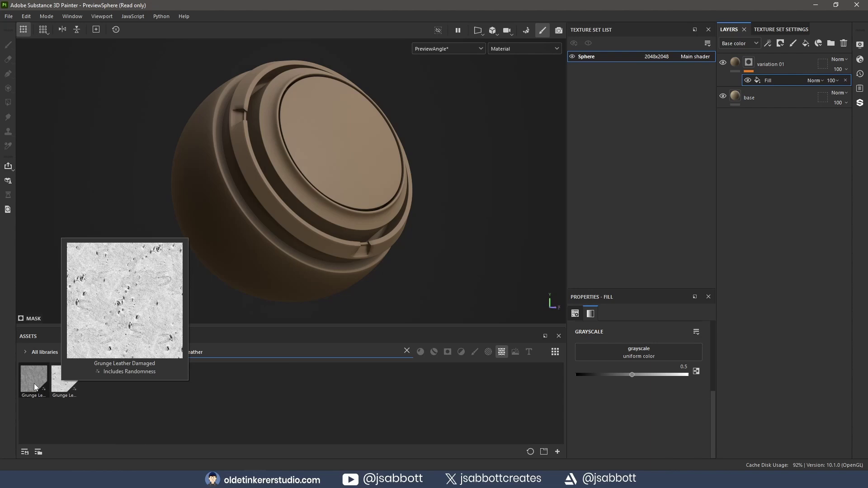
{"action": "left_click_drag", "start_coordinate": [36, 386], "coordinate": [631, 351]}
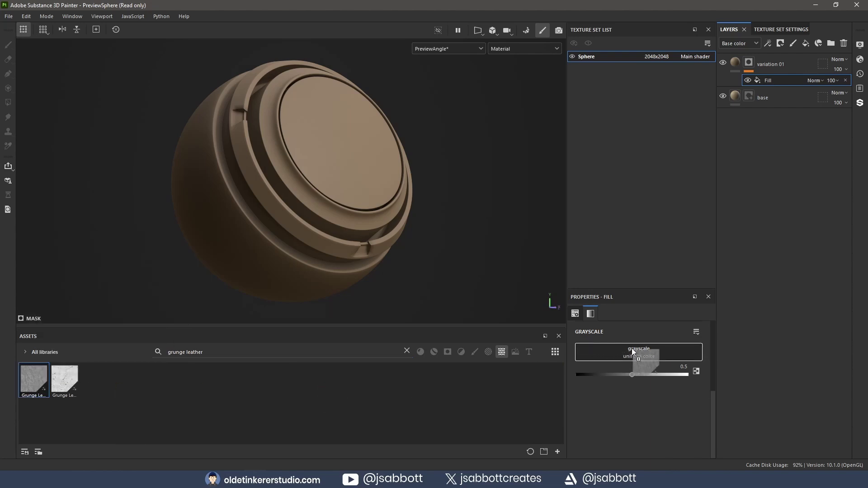
{"action": "scroll", "coordinate": [485, 219], "scroll_direction": "up", "scroll_amount": 3}
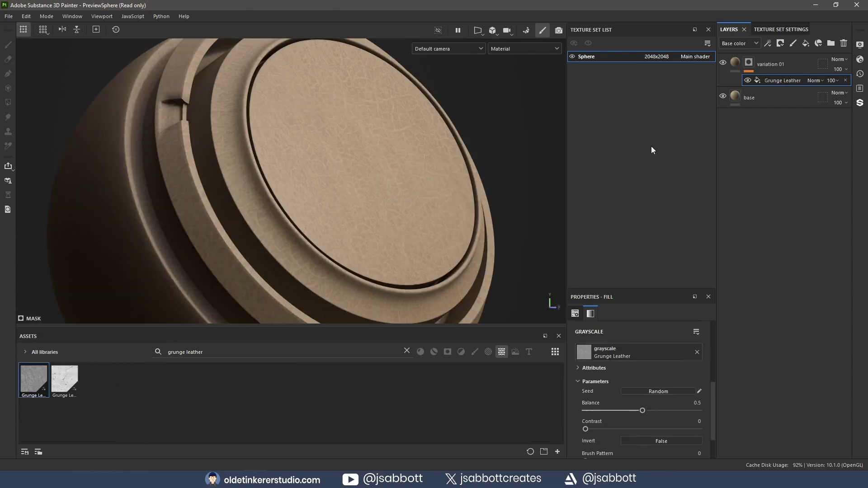
- Blend the Grunge Leather fill with Signed addition at Balance 0.3
{"action": "left_click", "coordinate": [821, 80]}
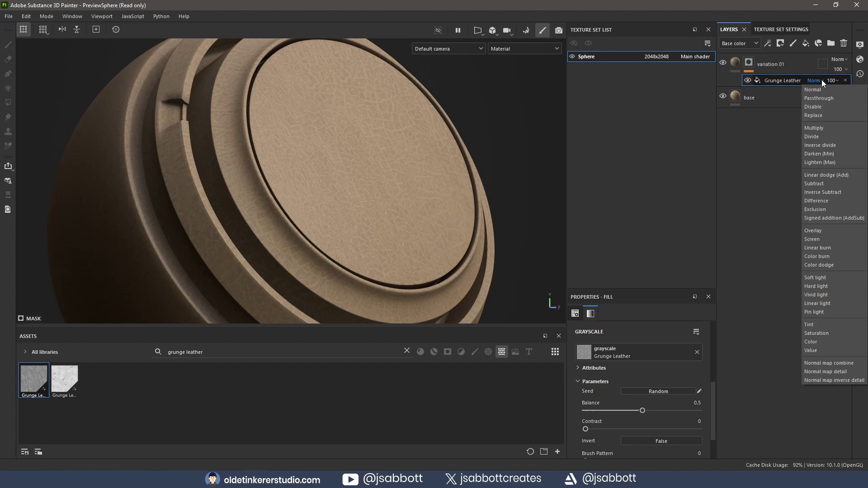
{"action": "left_click", "coordinate": [826, 217]}
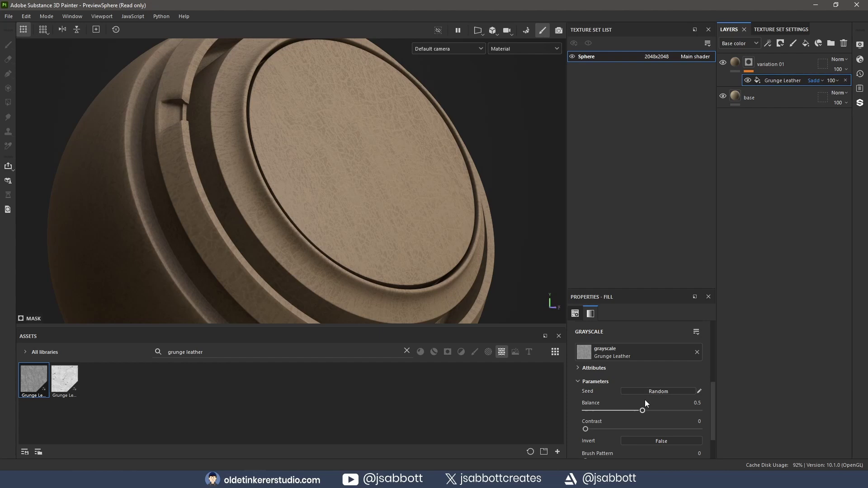
{"action": "left_click", "coordinate": [690, 403]}
{"action": "type", "text": "0.3"}
{"action": "key", "text": "Return"}
- Set the variation 01 layer's blend mode to Lighten
{"action": "left_click", "coordinate": [846, 59]}
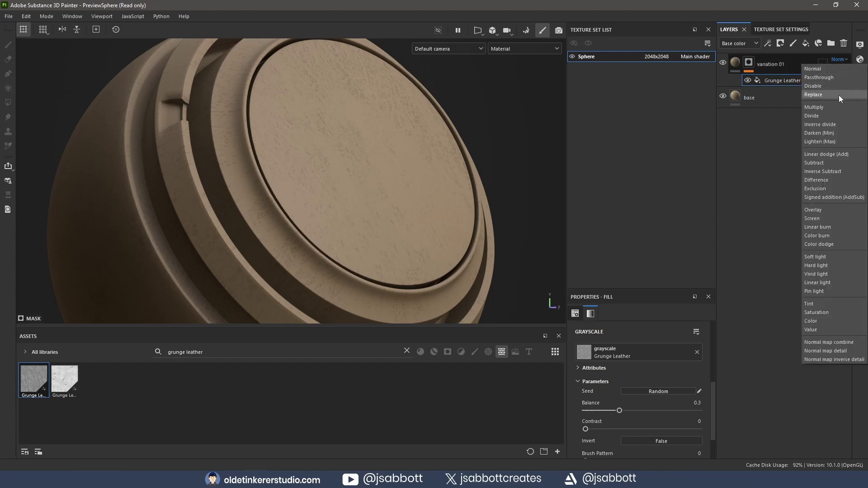
{"action": "left_click", "coordinate": [823, 141]}
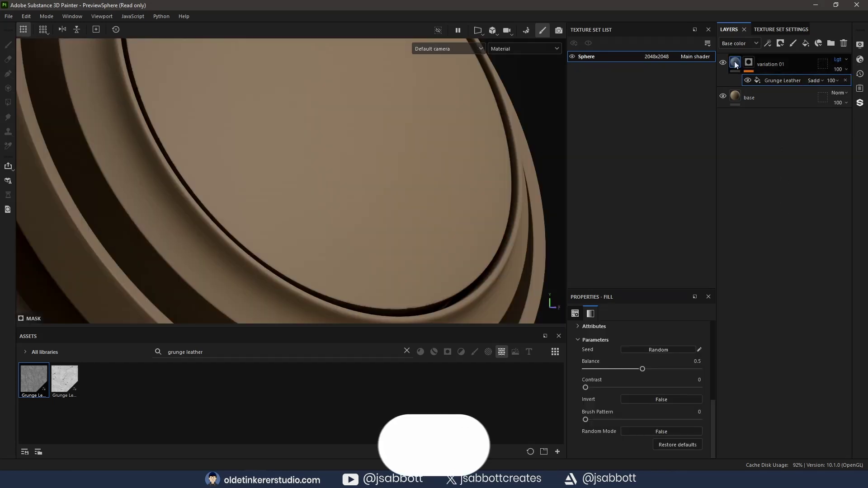
- Set variation 01's Height to 0.01 and Roughness to 0.5
{"action": "left_click", "coordinate": [736, 64]}
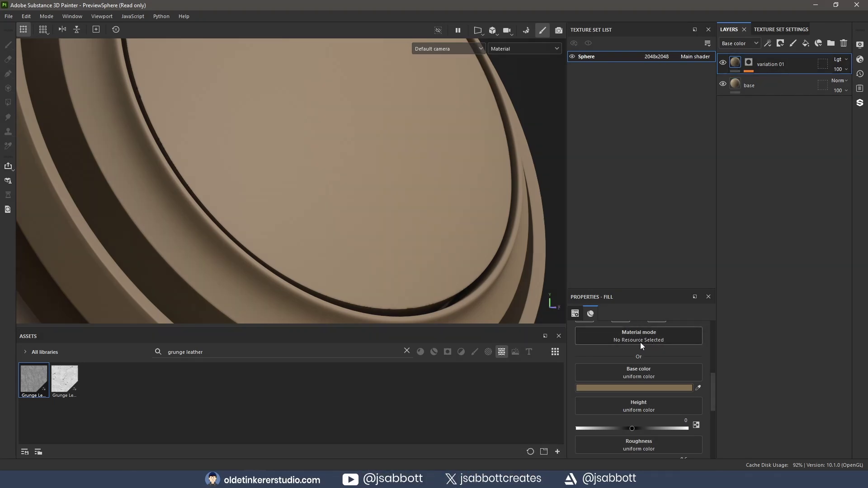
{"action": "double_click", "coordinate": [684, 421]}
{"action": "type", "text": "0.01"}
{"action": "key", "text": "Return"}
{"action": "scroll", "coordinate": [672, 420], "scroll_direction": "down", "scroll_amount": 1}
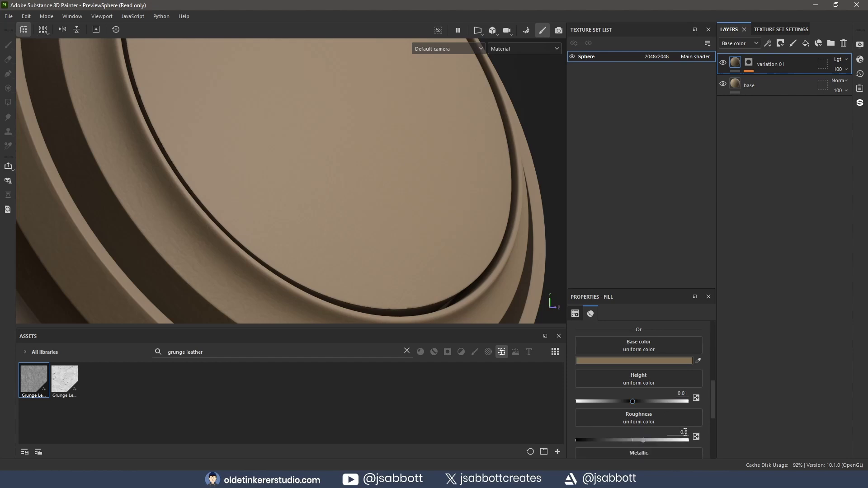
{"action": "left_click", "coordinate": [680, 432]}
{"action": "type", "text": "0.5"}
{"action": "key", "text": "Return"}
{"action": "scroll", "coordinate": [434, 295], "scroll_direction": "up", "scroll_amount": 1}
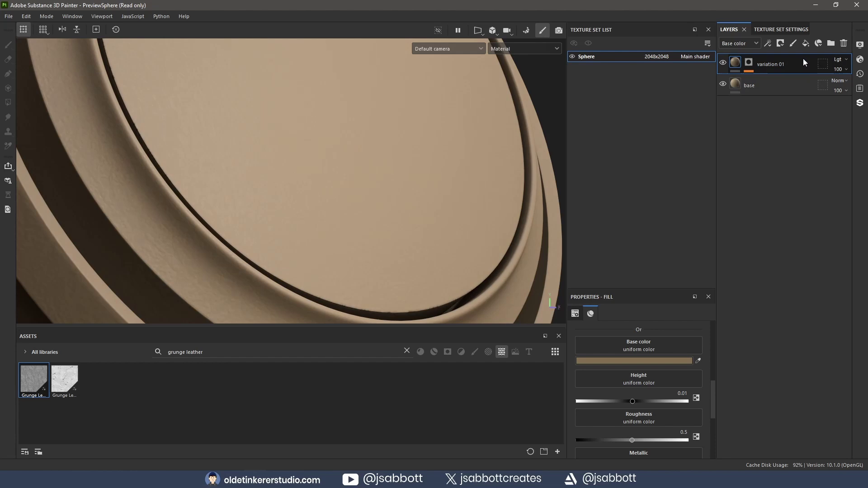
- Duplicate variation 01 and name the copy 'variation 02'
{"action": "key", "text": "ctrl+d"}
{"action": "double_click", "coordinate": [778, 65]}
{"action": "type", "text": "va"}
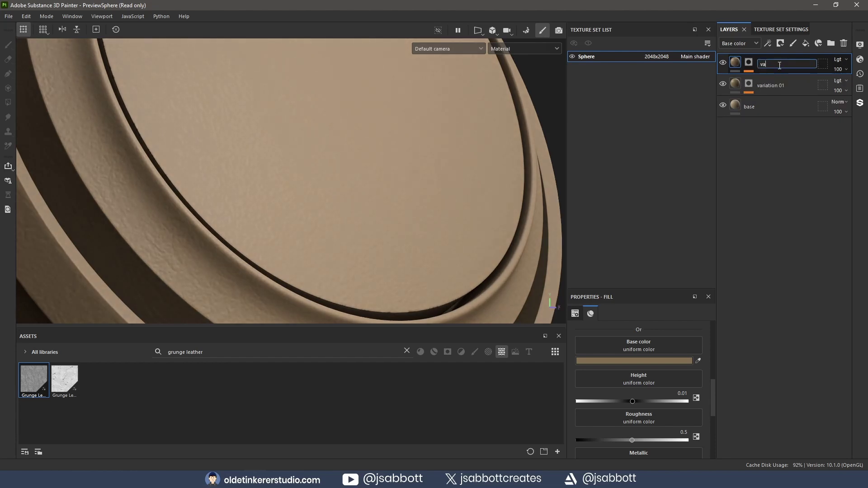
{"action": "type", "text": "riation 02"}
{"action": "key", "text": "Return"}
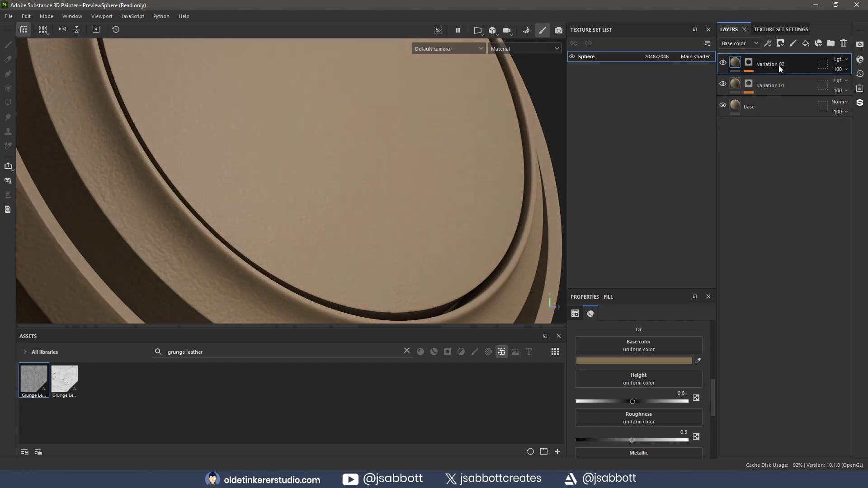
- Set variation 02's Base color to darker brown hex 5a4b35
{"action": "left_click", "coordinate": [647, 360]}
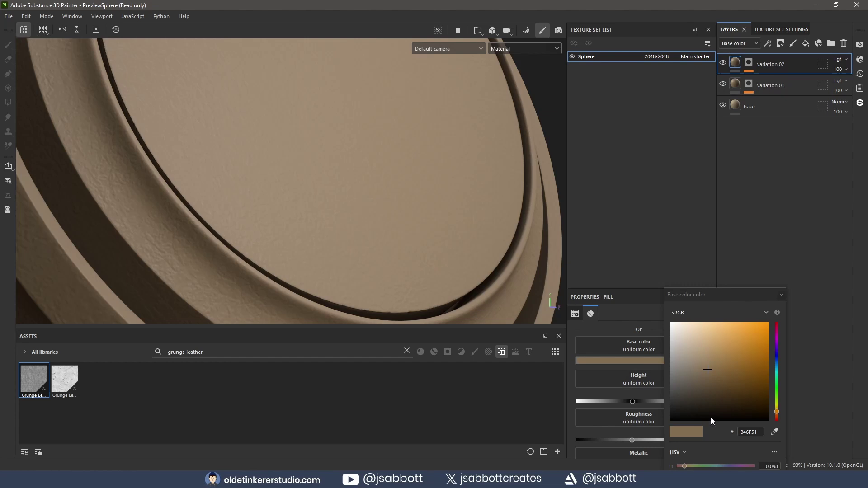
{"action": "left_click", "coordinate": [751, 432]}
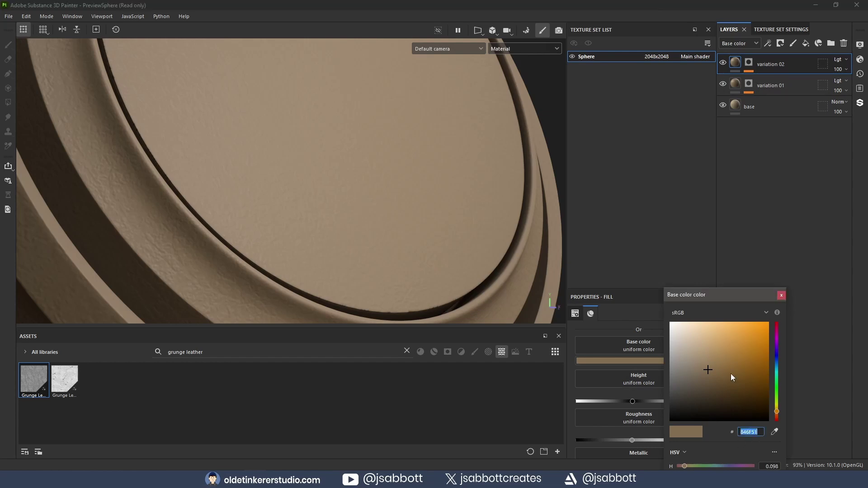
{"action": "type", "text": "5a"}
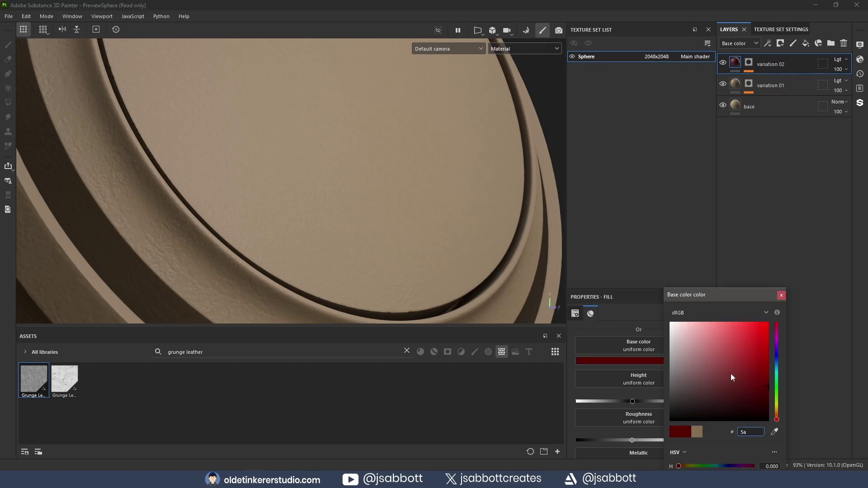
{"action": "type", "text": "4b35"}
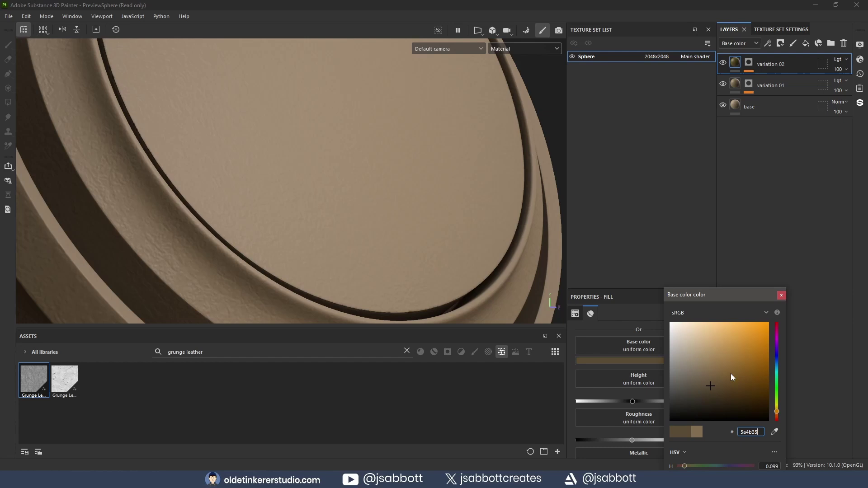
- Replace variation 02's mask fill texture with Clouds 1 from Assets
{"action": "left_click", "coordinate": [780, 296]}
{"action": "left_click", "coordinate": [749, 63]}
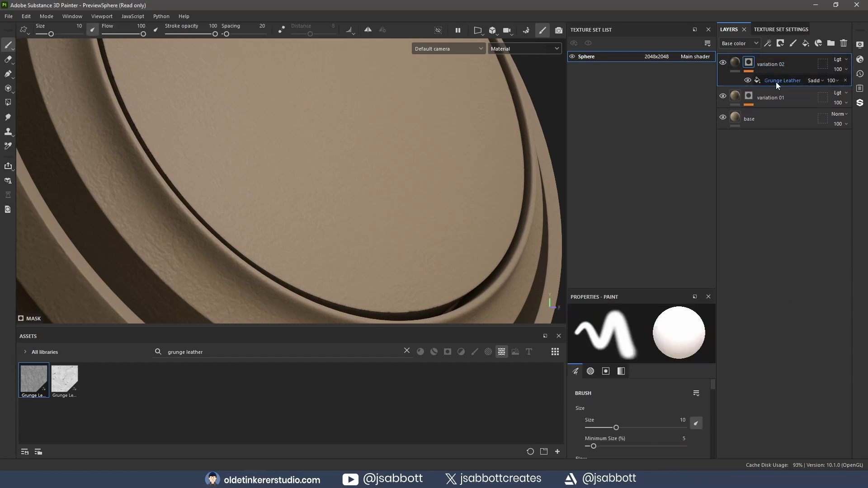
{"action": "left_click", "coordinate": [776, 82]}
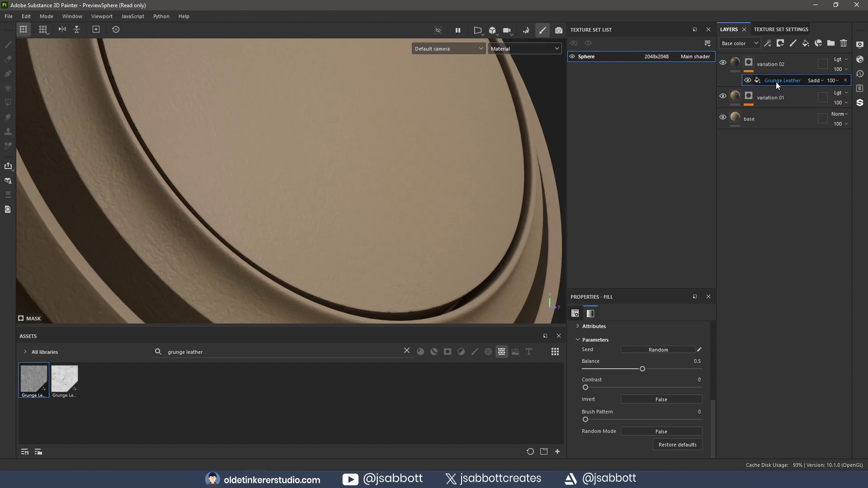
{"action": "triple_click", "coordinate": [208, 351]}
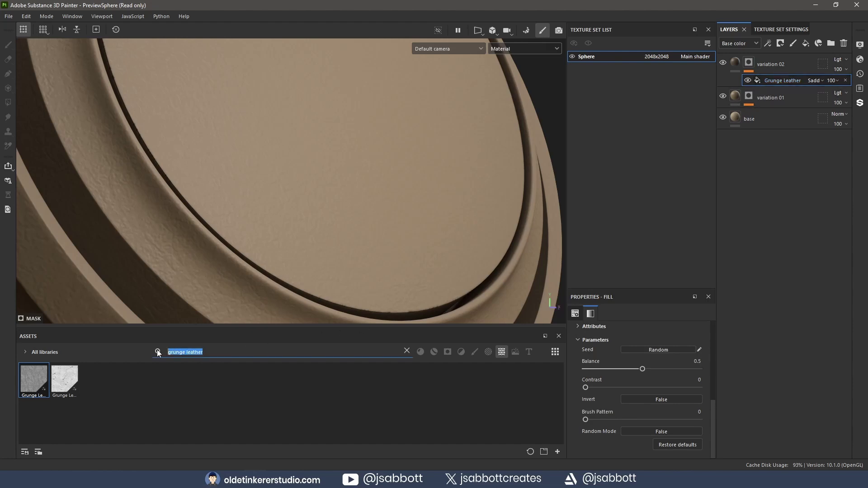
{"action": "type", "text": "clouds"}
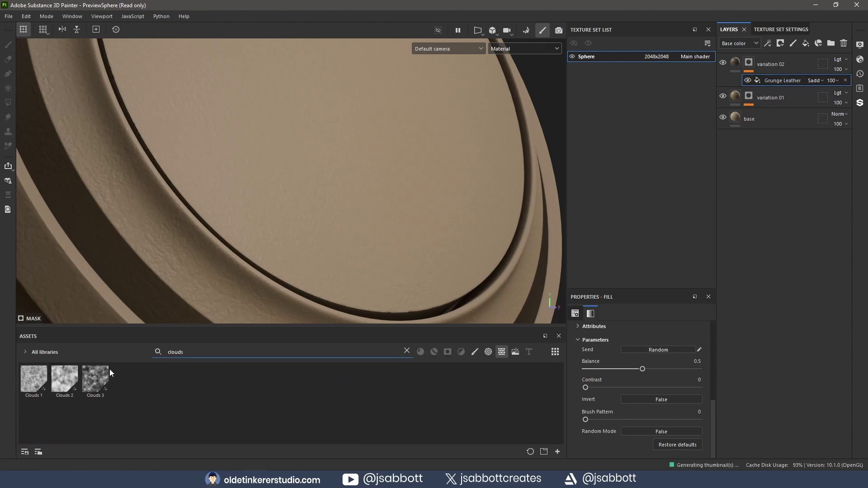
{"action": "scroll", "coordinate": [632, 381], "scroll_direction": "up", "scroll_amount": 3}
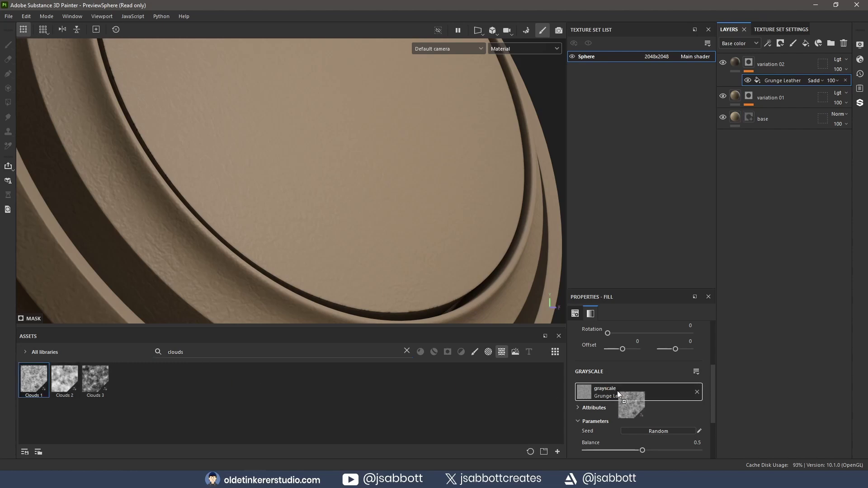
{"action": "left_click_drag", "start_coordinate": [32, 382], "coordinate": [618, 391]}
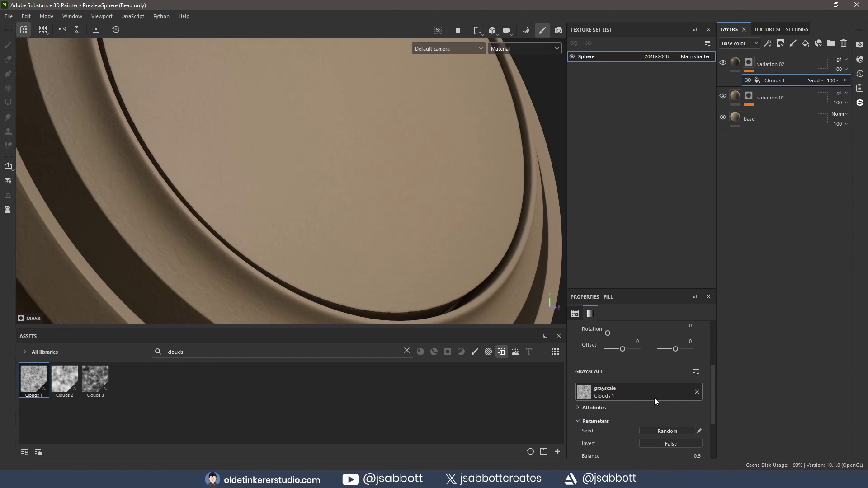
{"action": "scroll", "coordinate": [619, 402], "scroll_direction": "down", "scroll_amount": 1}
{"action": "scroll", "coordinate": [619, 403], "scroll_direction": "down", "scroll_amount": 1}
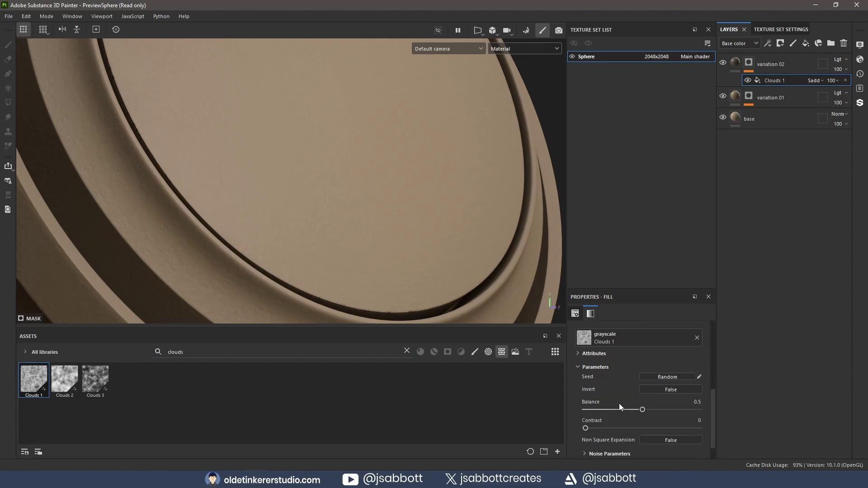
- Set the Clouds 1 fill's Balance to 0.4 and Tiling to 12
{"action": "left_click", "coordinate": [687, 402]}
{"action": "type", "text": "0.4"}
{"action": "key", "text": "Return"}
{"action": "scroll", "coordinate": [684, 396], "scroll_direction": "up", "scroll_amount": 1}
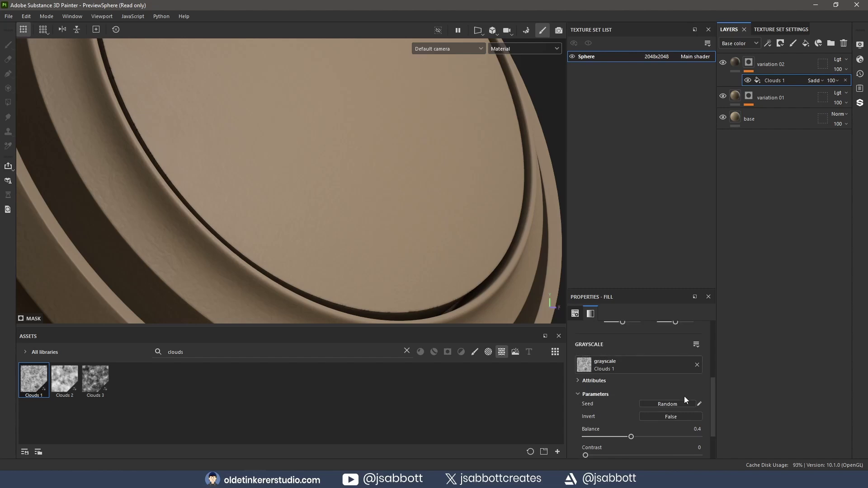
{"action": "scroll", "coordinate": [678, 391], "scroll_direction": "up", "scroll_amount": 1}
{"action": "scroll", "coordinate": [672, 390], "scroll_direction": "up", "scroll_amount": 1}
{"action": "left_click", "coordinate": [634, 365]}
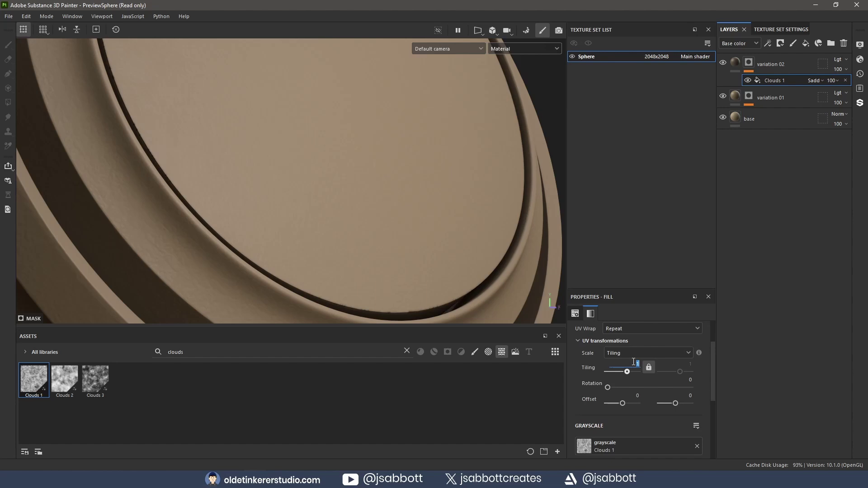
{"action": "type", "text": "12"}
{"action": "key", "text": "Return"}
- Blend the Clouds 1 effect as Linear light at opacity 10
{"action": "left_click", "coordinate": [821, 80]}
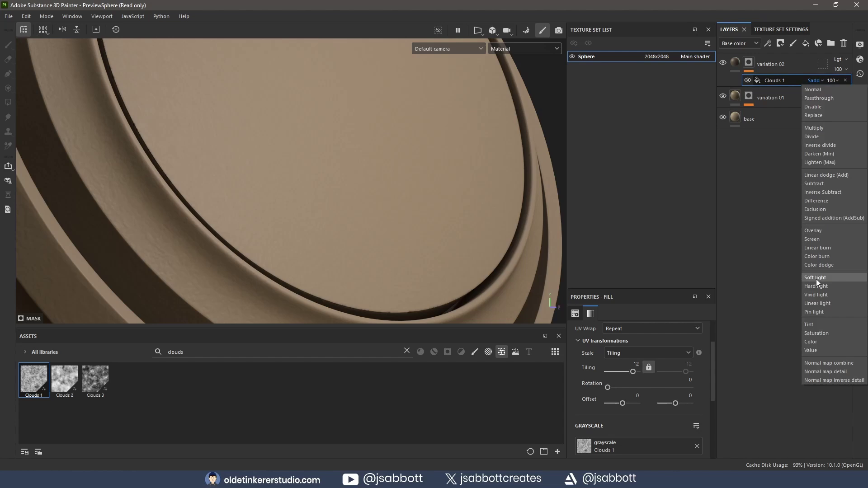
{"action": "left_click", "coordinate": [817, 304]}
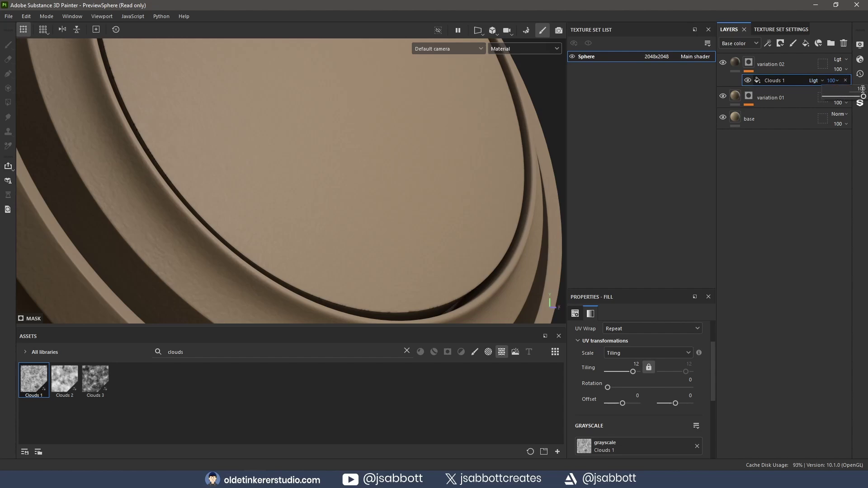
{"action": "left_click", "coordinate": [862, 89]}
{"action": "key", "text": "BackSpace"}
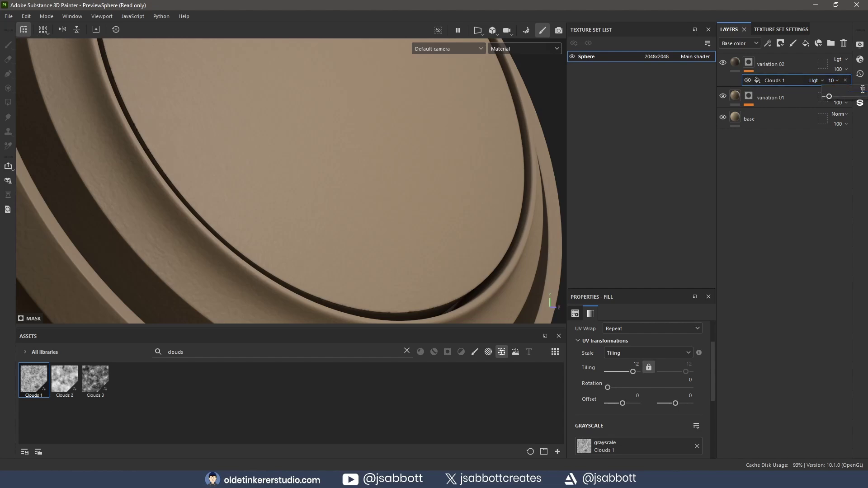
- Set the variation 02 layer's blend mode to Divide
{"action": "left_click", "coordinate": [843, 58]}
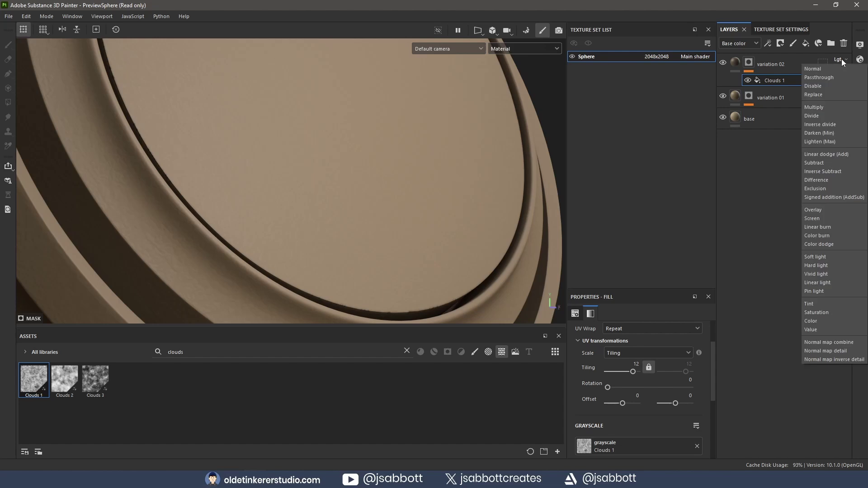
{"action": "left_click", "coordinate": [824, 114]}
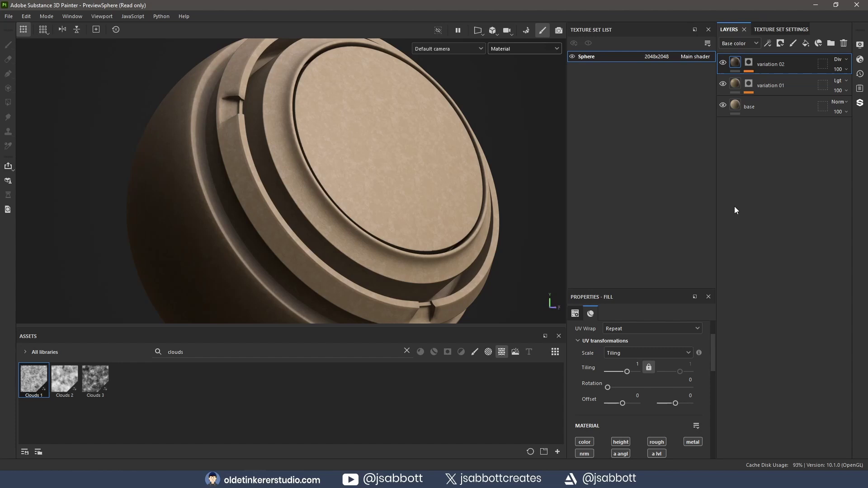
- Add a new folder to the layer stack and name it _OTS Suede
{"action": "left_click", "coordinate": [829, 45]}
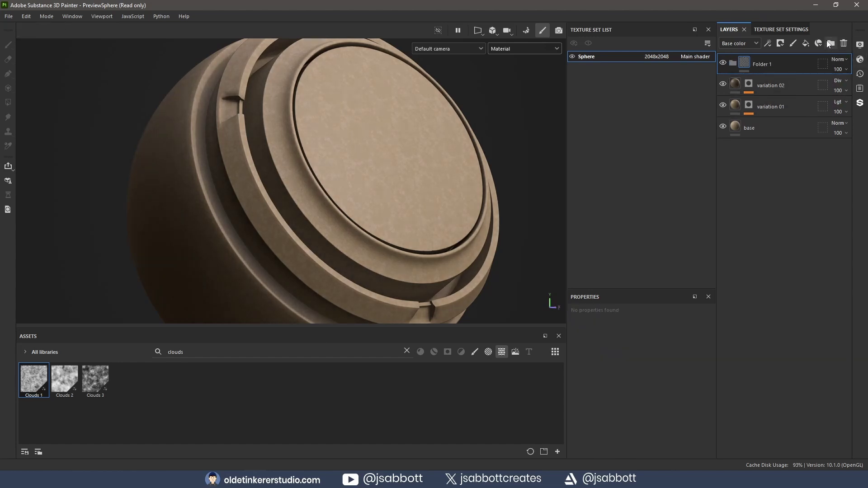
{"action": "double_click", "coordinate": [760, 64]}
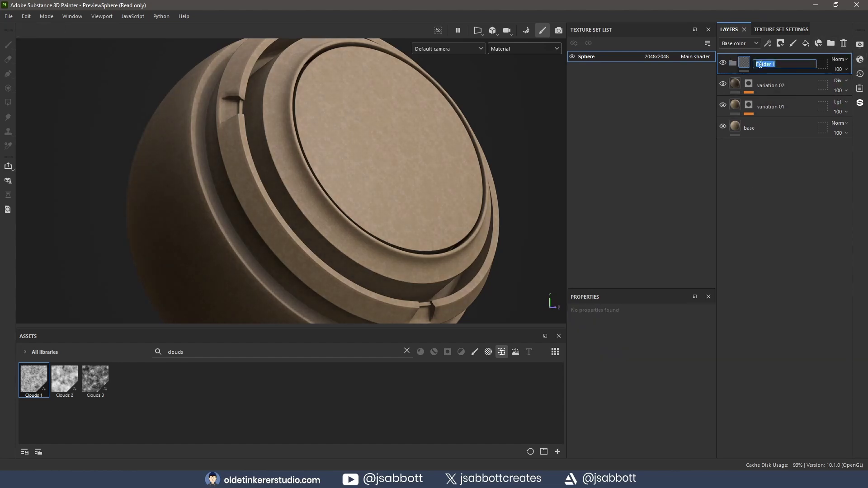
{"action": "type", "text": "DOTS"}
{"action": "type", "text": " Suede"}
{"action": "key", "text": "Return"}
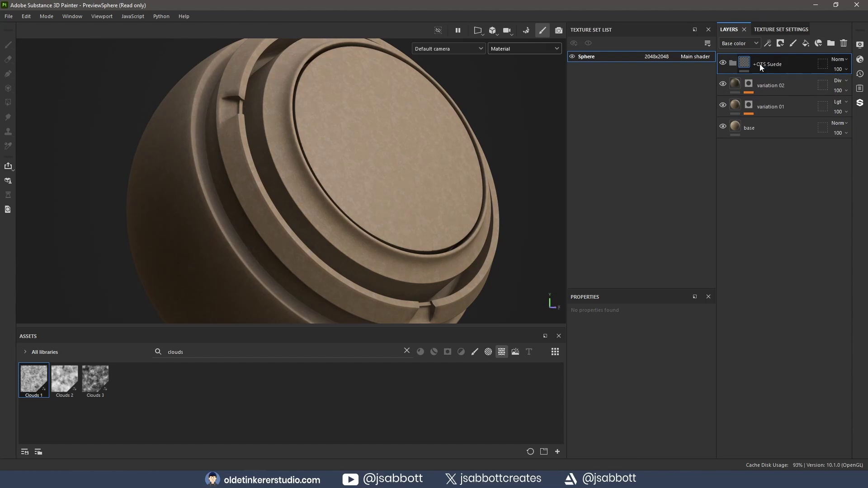
- Move base, variation 01 and variation 02 into the _OTS Suede folder and collapse it
{"action": "left_click", "coordinate": [792, 86]}
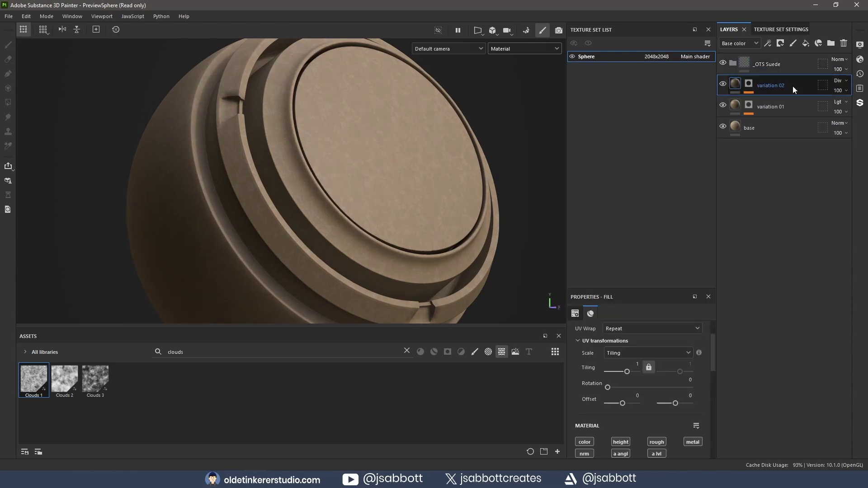
{"action": "left_click", "coordinate": [783, 126], "text": "shift"}
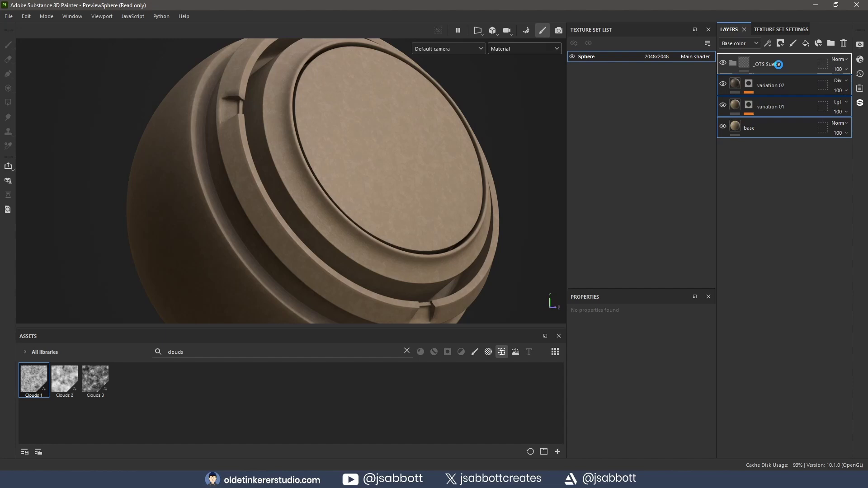
{"action": "left_click_drag", "start_coordinate": [781, 106], "coordinate": [778, 65]}
{"action": "left_click", "coordinate": [733, 63]}
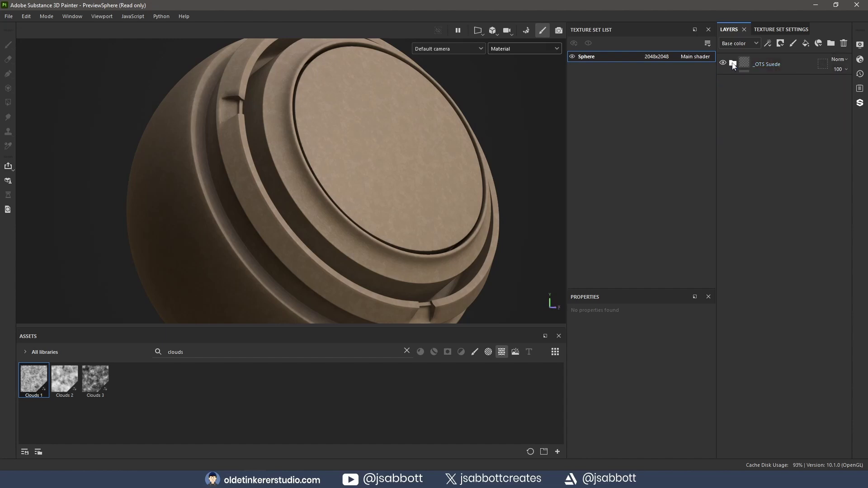
- Create a smart material from the _OTS Suede folder via its context menu
{"action": "right_click", "coordinate": [789, 67]}
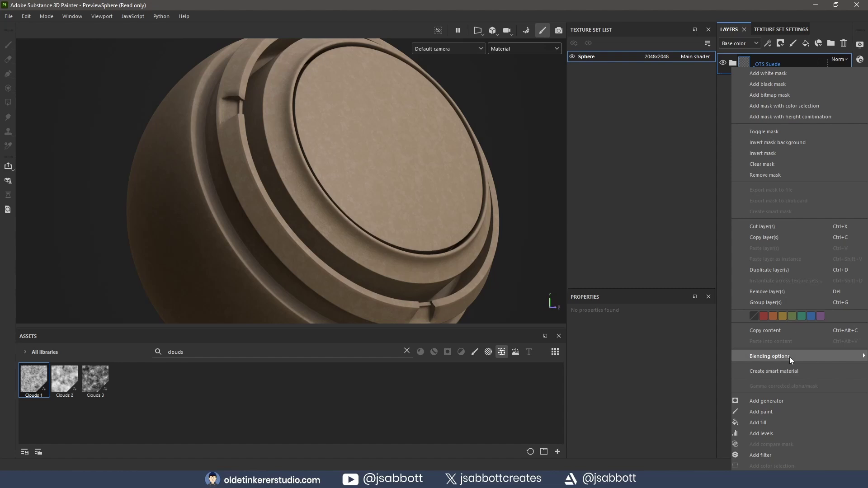
{"action": "left_click", "coordinate": [789, 371]}
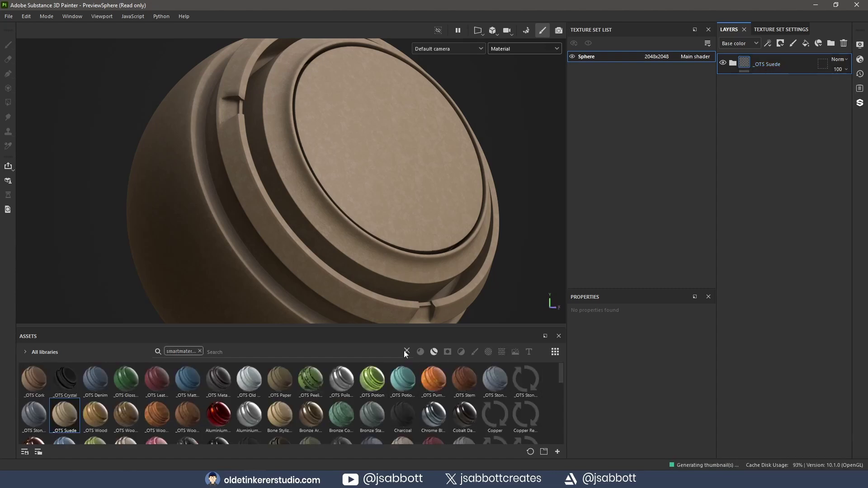